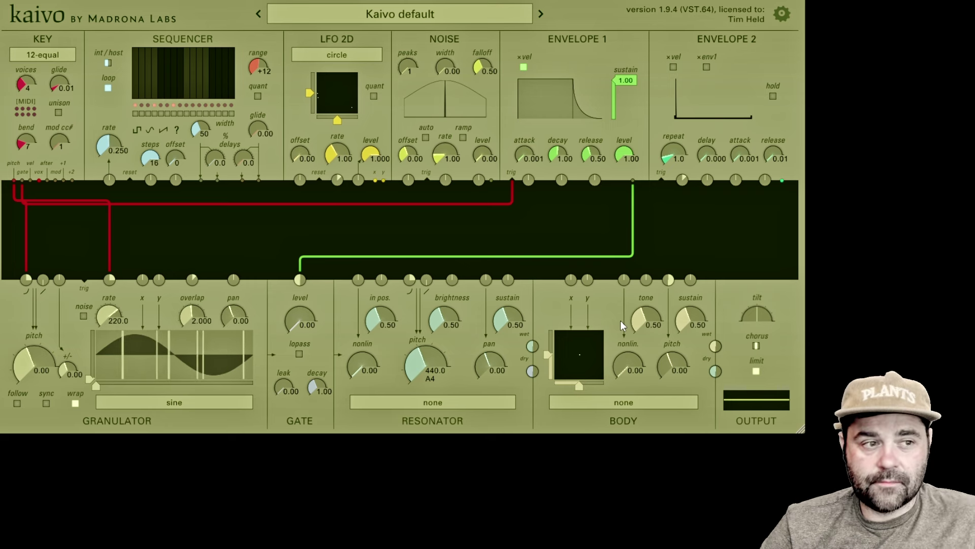
# Audition the Body models large wooden box, small wooden box and metal plate in the default patch.
pyautogui.click(646, 402)
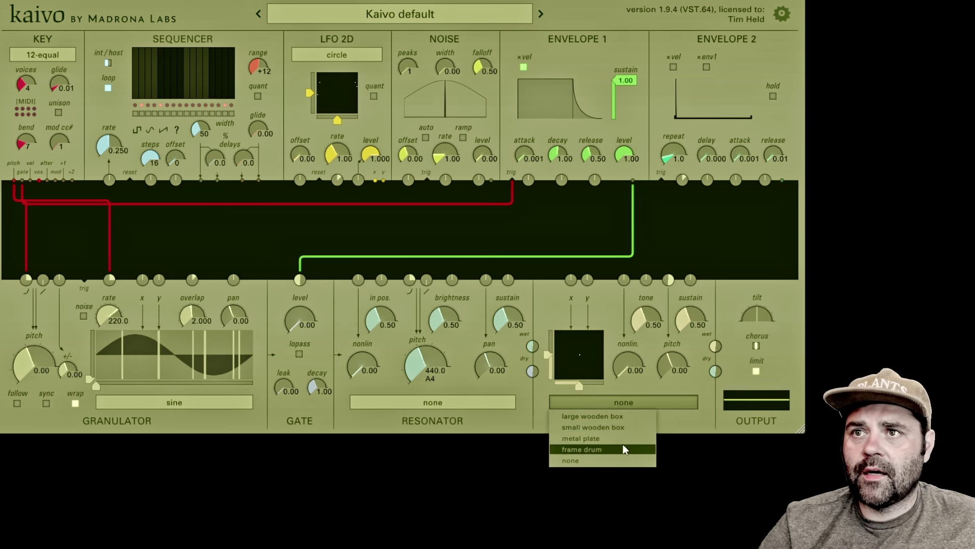
pyautogui.click(634, 401)
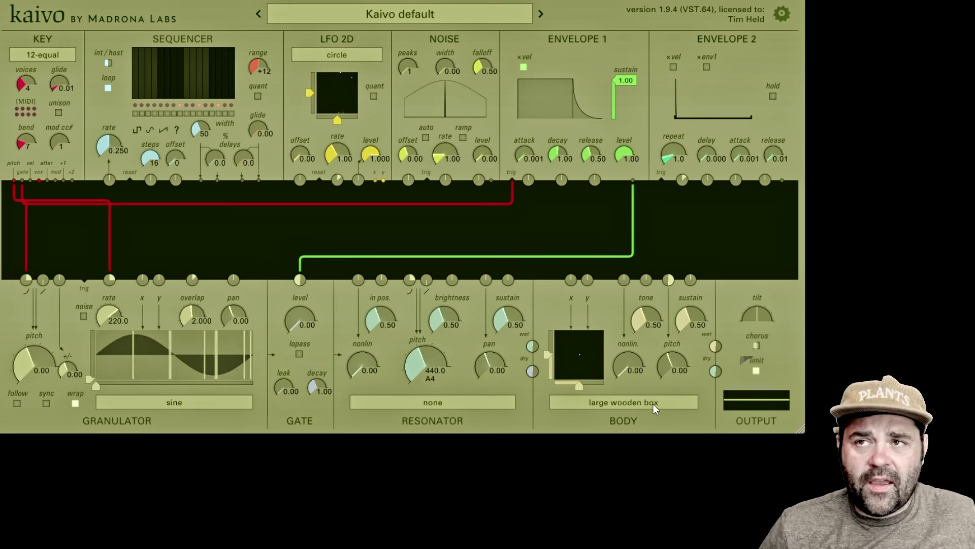
pyautogui.click(637, 404)
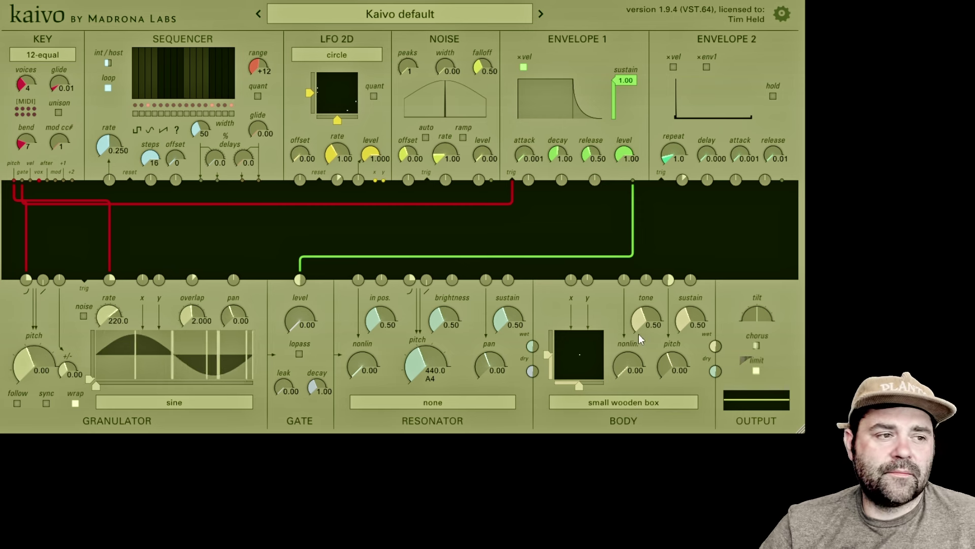
pyautogui.click(578, 501)
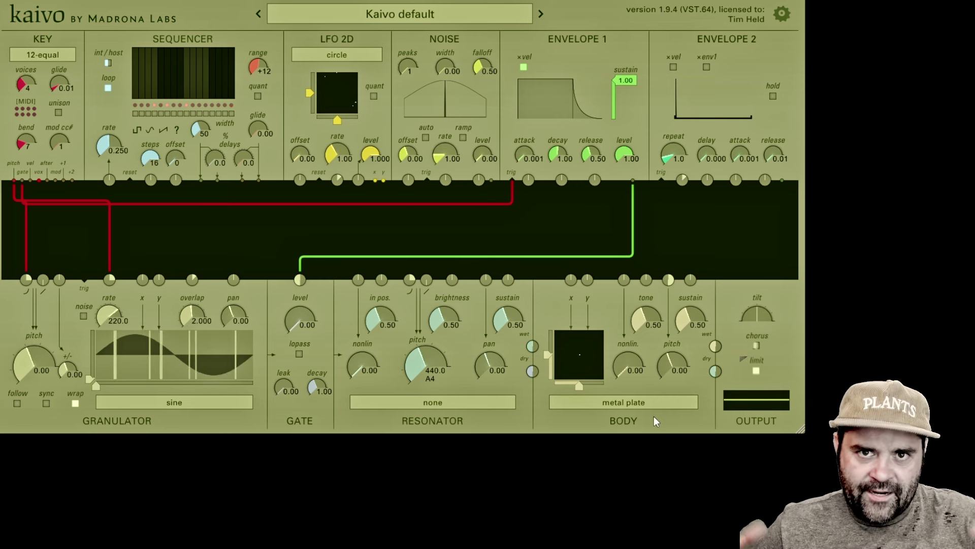
pyautogui.moveTo(617, 402); pyautogui.dragTo(589, 393)
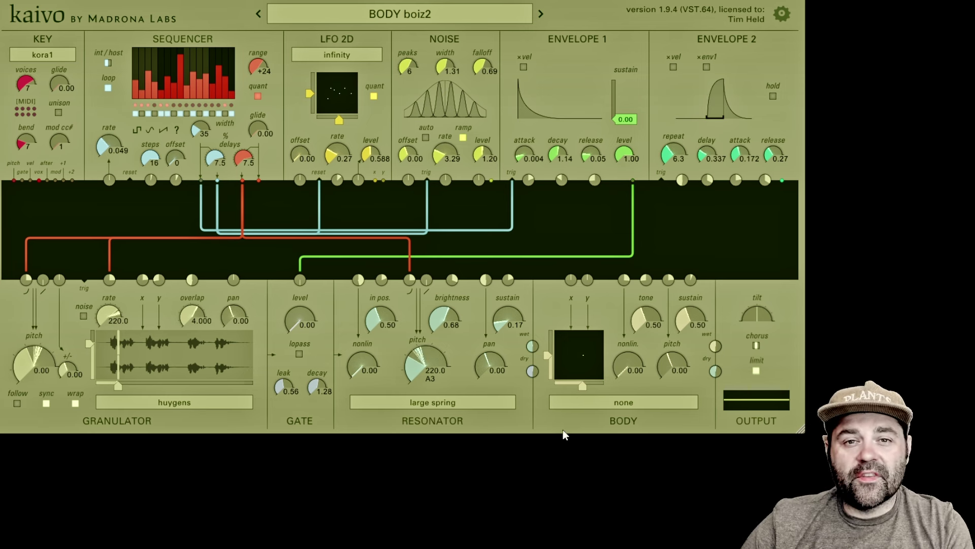
# Raise the gate level to 0.13 and set the Body model to large wooden box.
pyautogui.click(605, 401)
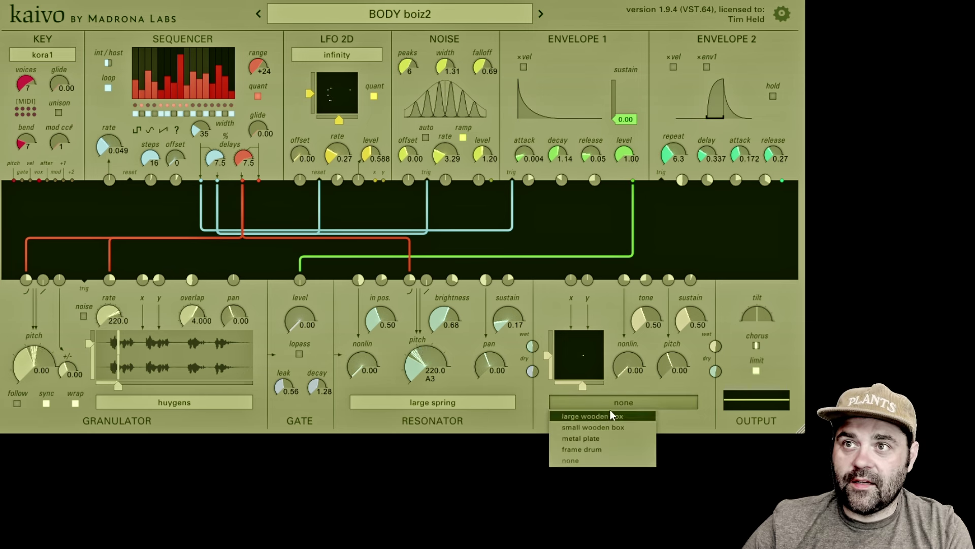
pyautogui.click(610, 405)
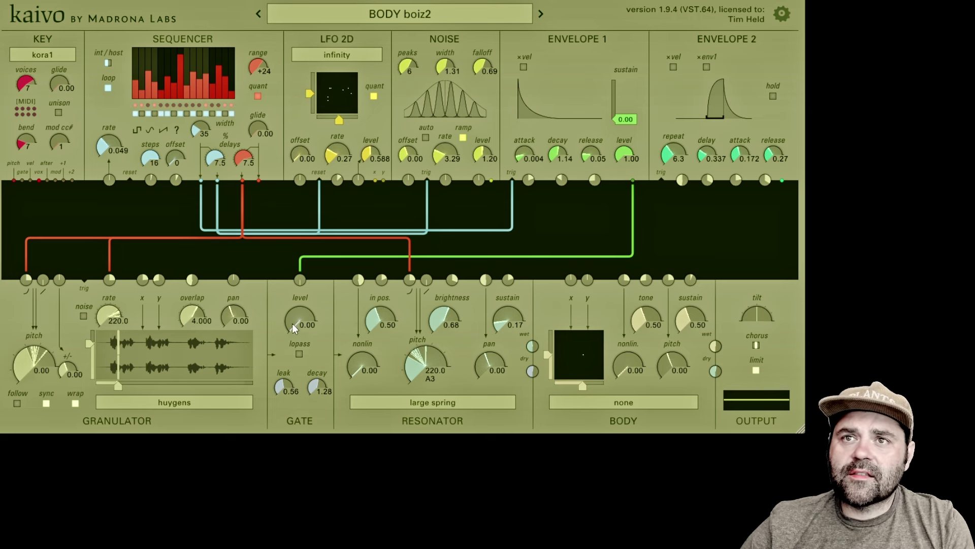
pyautogui.moveTo(291, 323); pyautogui.dragTo(295, 278)
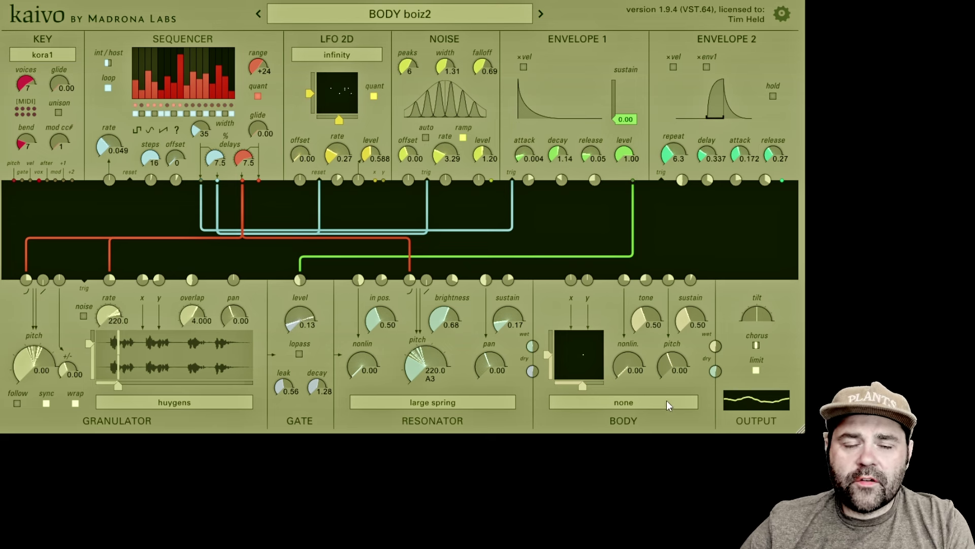
pyautogui.click(636, 402)
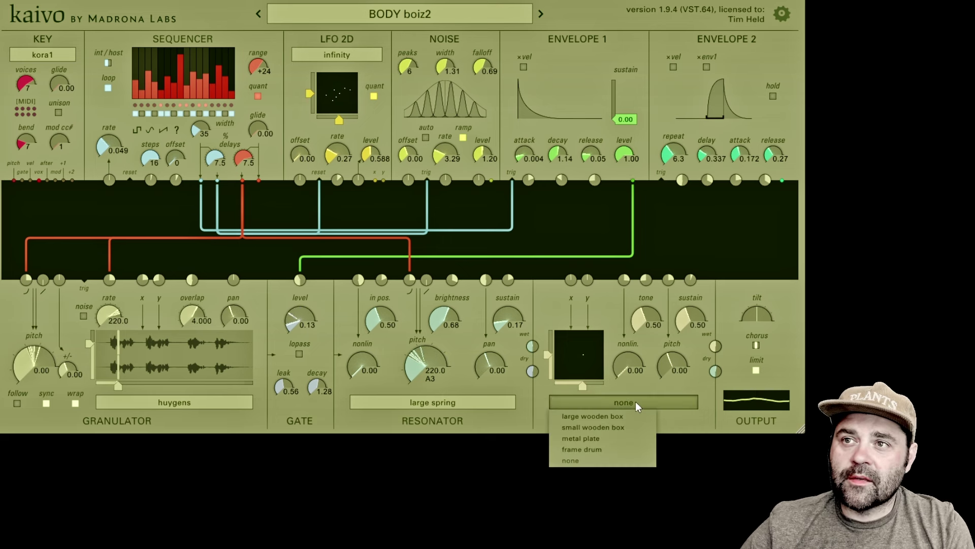
pyautogui.click(617, 419)
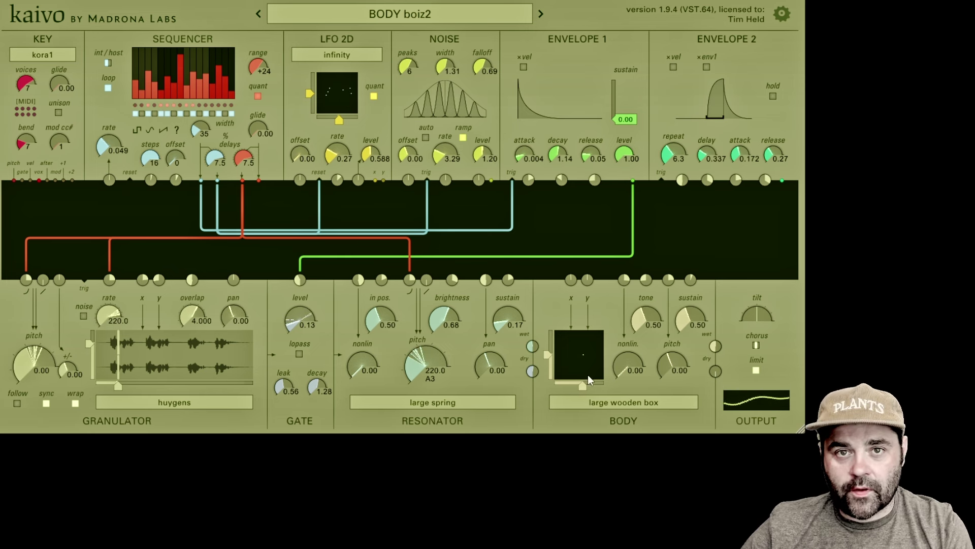
# Sweep the Body's x and y position out towards the edges and back near the centre.
pyautogui.moveTo(587, 379)
pyautogui.mouseDown()
pyautogui.moveTo(604, 380)
pyautogui.moveTo(554, 380)
pyautogui.moveTo(584, 380)
pyautogui.mouseUp()
pyautogui.moveTo(548, 358)
pyautogui.mouseDown()
pyautogui.moveTo(548, 331)
pyautogui.moveTo(549, 373)
pyautogui.moveTo(573, 387)
pyautogui.moveTo(556, 387)
pyautogui.moveTo(555, 340)
pyautogui.mouseUp()
pyautogui.moveTo(561, 390); pyautogui.dragTo(603, 387)
pyautogui.moveTo(548, 337); pyautogui.dragTo(549, 358)
pyautogui.moveTo(602, 390); pyautogui.dragTo(583, 389)
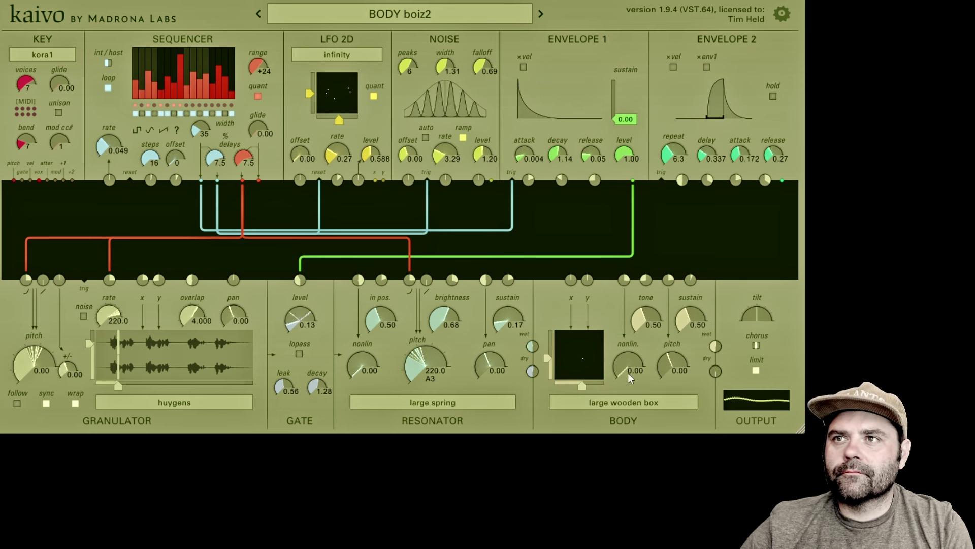
# Lower the gate level to 0, bring it back up to 0.08, and set the Body's nonlinearity to 0.15.
pyautogui.moveTo(299, 317); pyautogui.dragTo(293, 337)
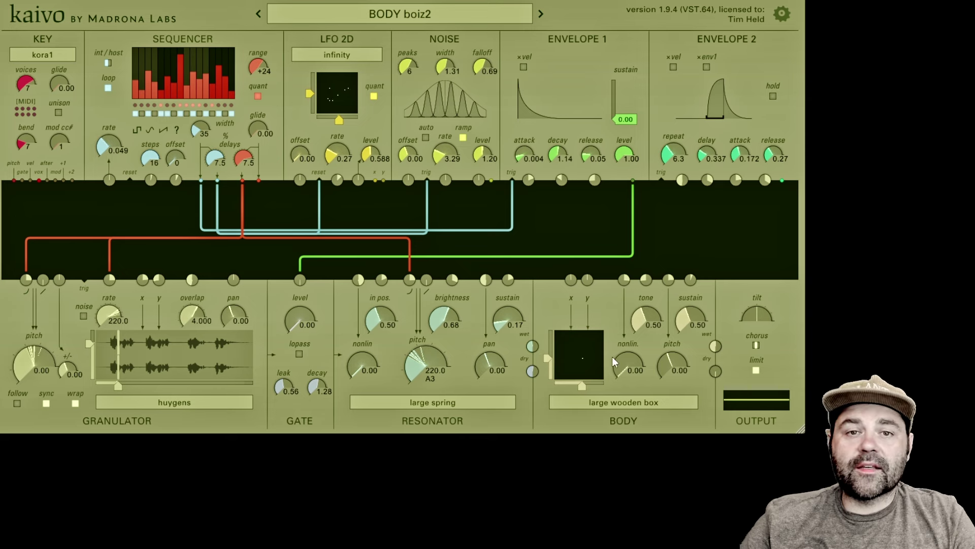
pyautogui.moveTo(624, 367); pyautogui.dragTo(624, 383)
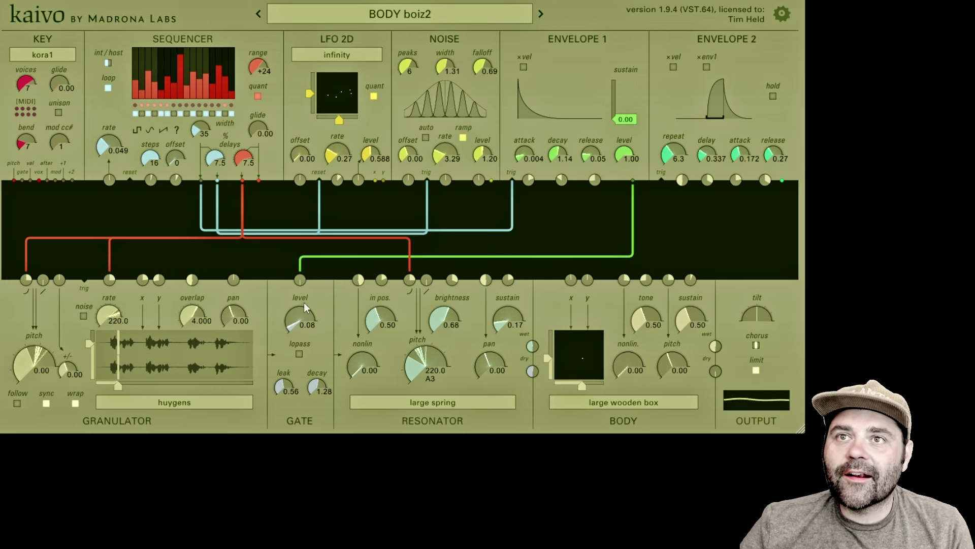
pyautogui.moveTo(300, 278); pyautogui.dragTo(301, 265)
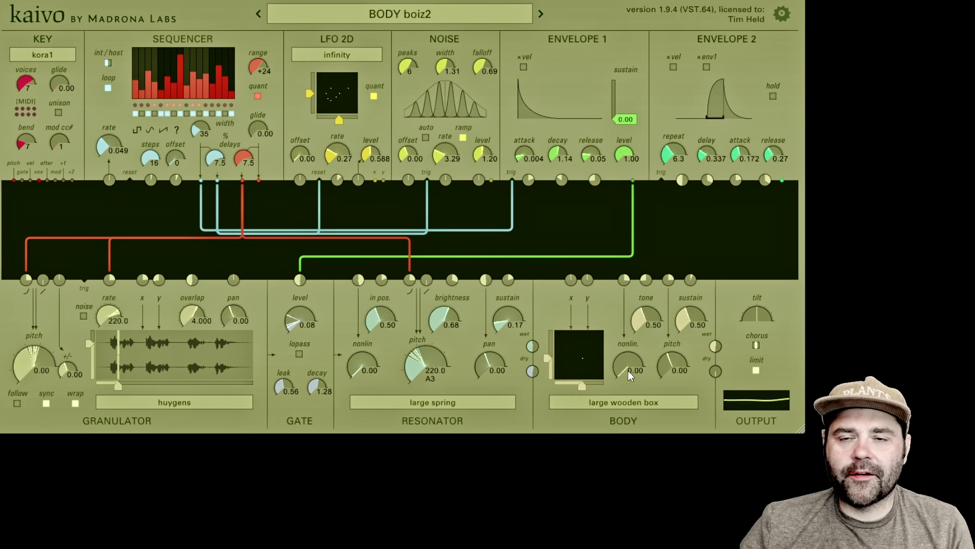
pyautogui.moveTo(623, 371); pyautogui.dragTo(583, 385)
pyautogui.moveTo(628, 366)
pyautogui.mouseDown()
pyautogui.moveTo(628, 353)
pyautogui.moveTo(628, 369)
pyautogui.mouseUp()
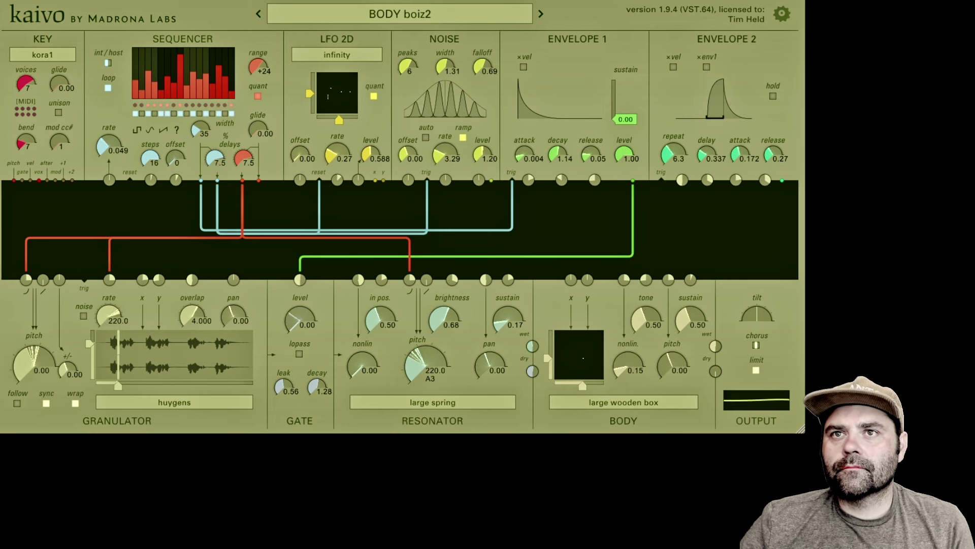
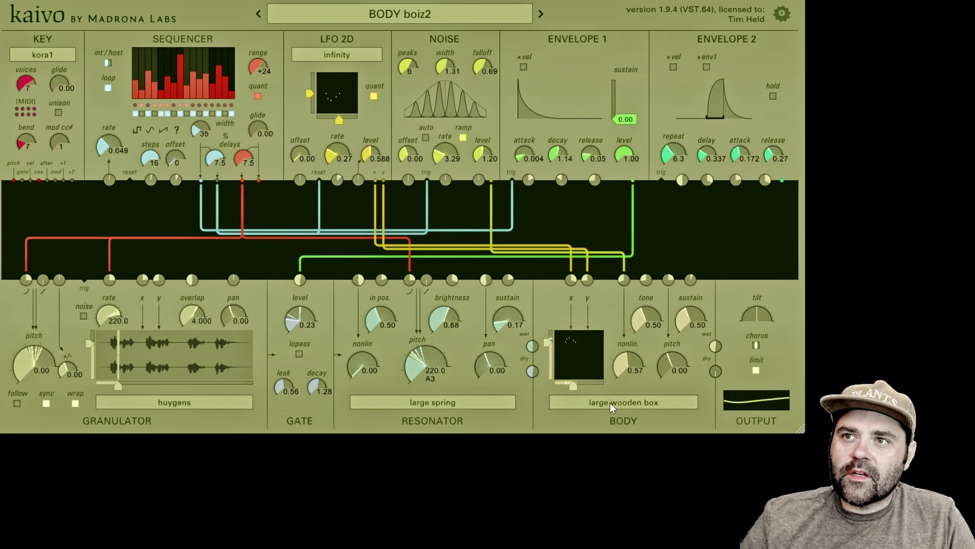
# Audition the small wooden box, metal plate and frame drum Body models, return to large wooden box, and lower the gate level to 0.
pyautogui.click(611, 403)
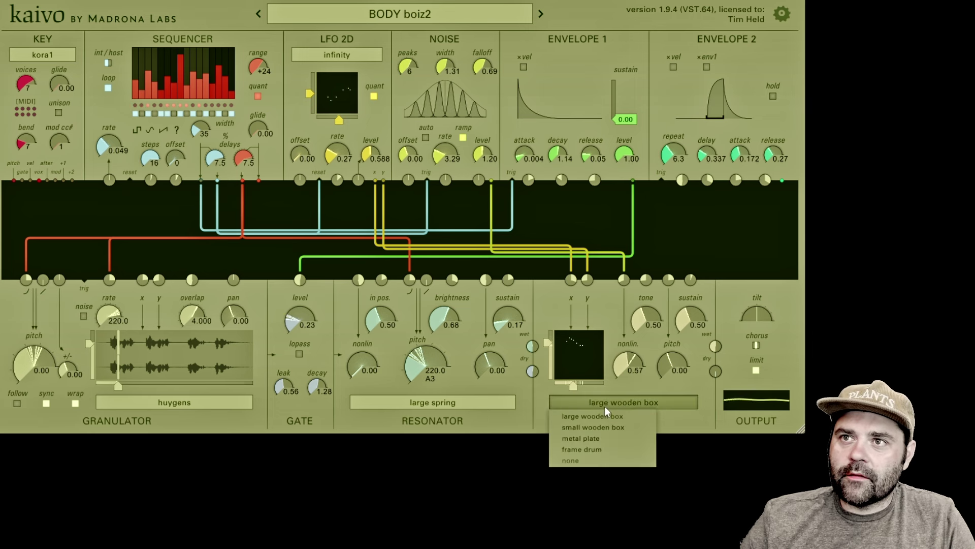
pyautogui.click(598, 427)
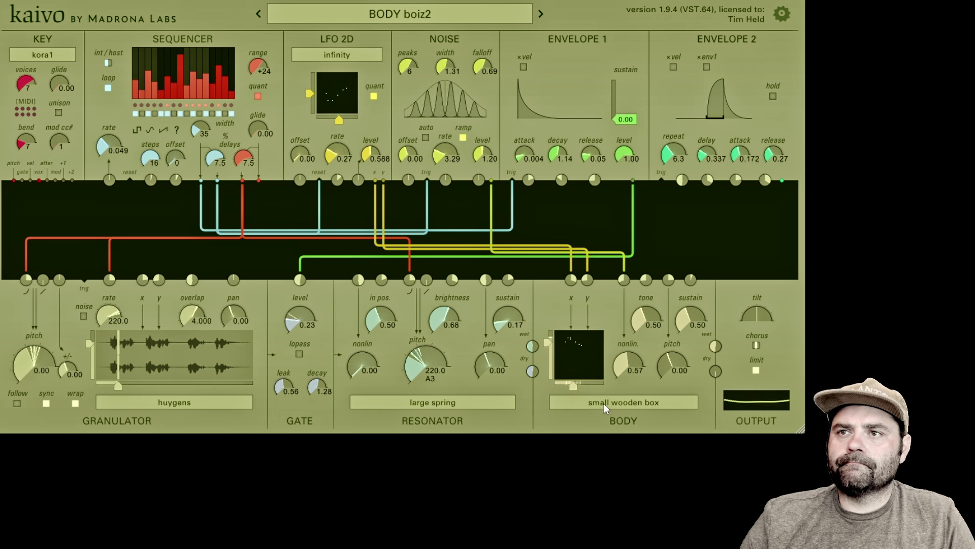
pyautogui.click(604, 403)
pyautogui.click(599, 434)
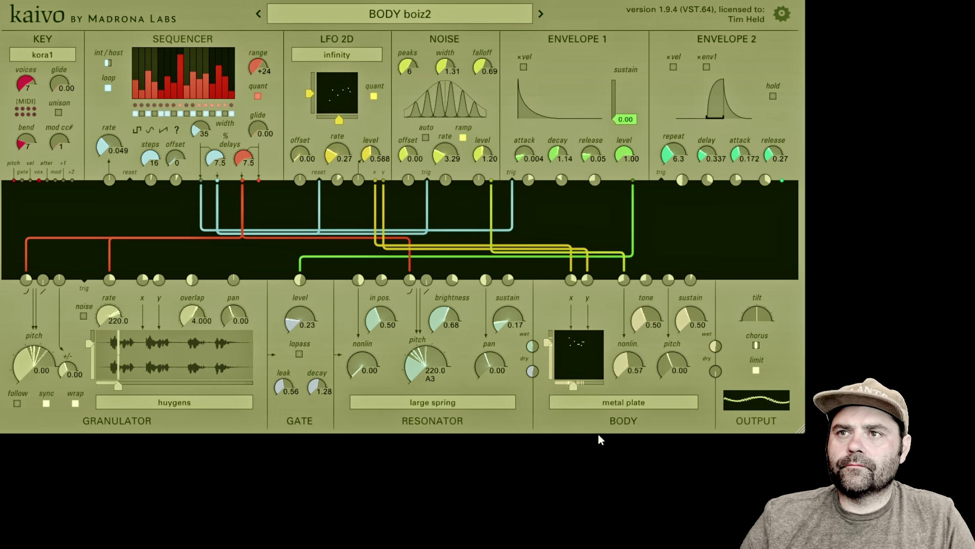
pyautogui.click(615, 405)
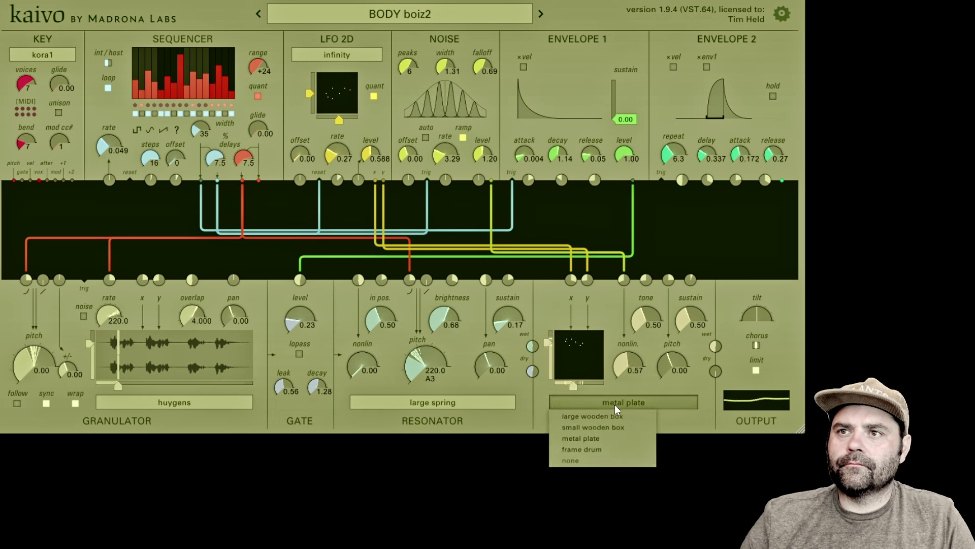
pyautogui.click(598, 449)
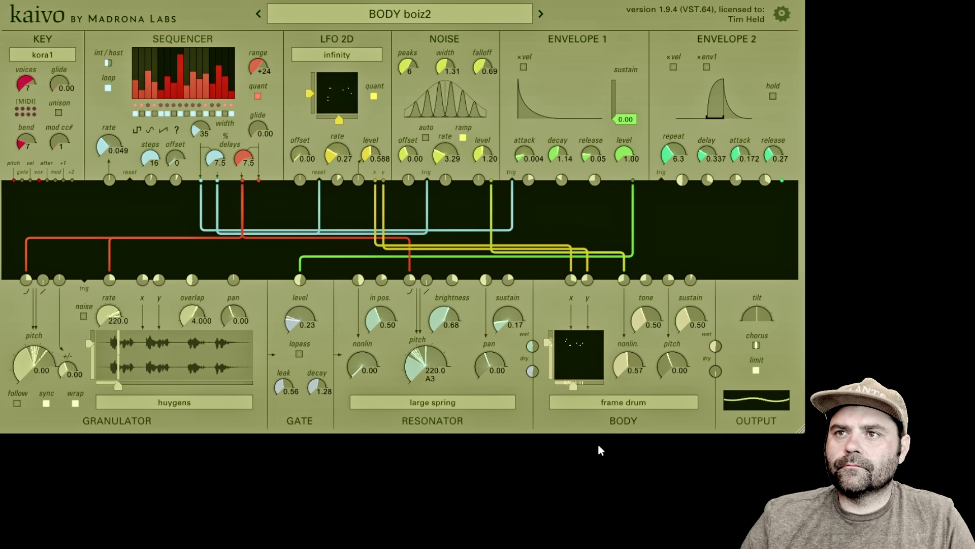
pyautogui.click(611, 404)
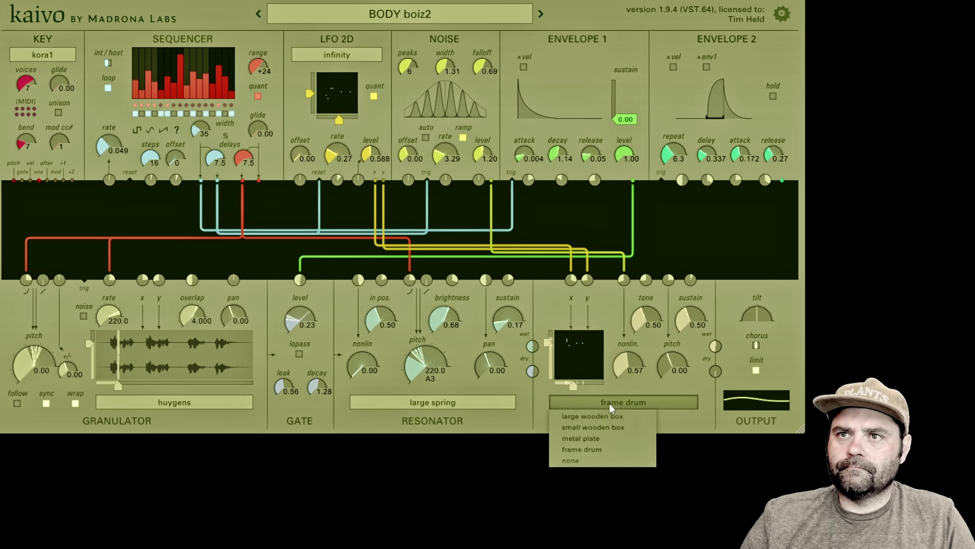
pyautogui.click(603, 415)
pyautogui.moveTo(303, 312); pyautogui.dragTo(304, 351)
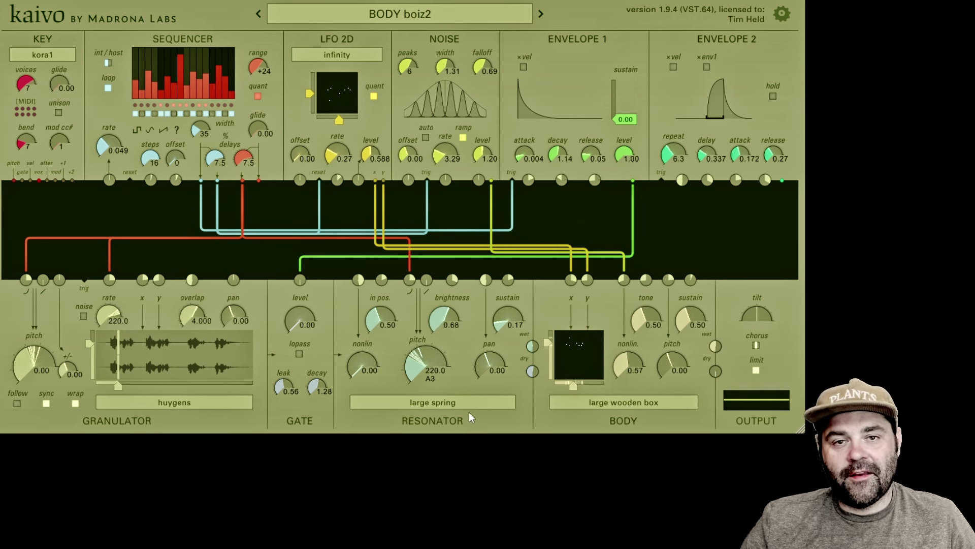
# With the gate level temporarily at 0.12, audition metal string, nylon string, gut string and medium chime in the Resonator, returning to large spring.
pyautogui.moveTo(302, 315)
pyautogui.mouseDown()
pyautogui.moveTo(281, 330)
pyautogui.moveTo(294, 315)
pyautogui.mouseUp()
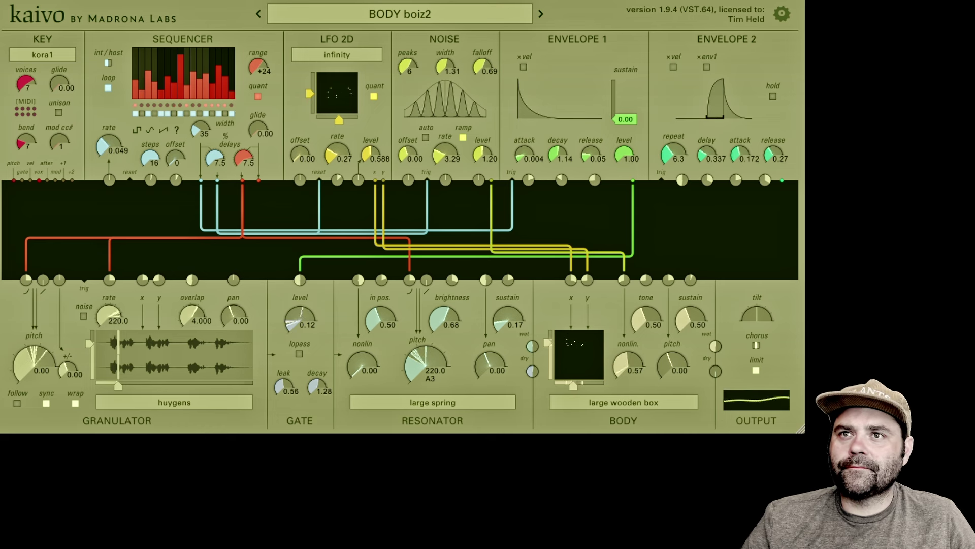
pyautogui.click(421, 401)
pyautogui.click(398, 415)
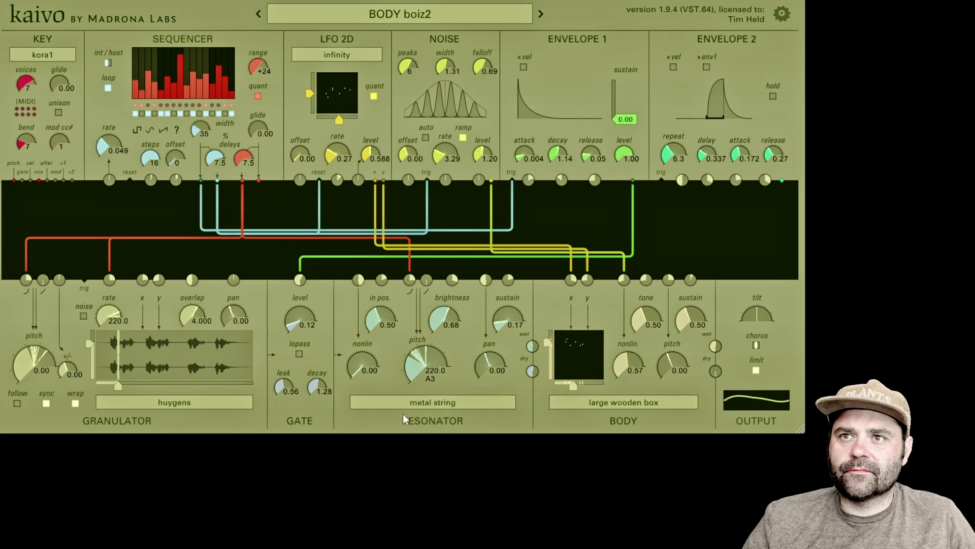
pyautogui.click(425, 400)
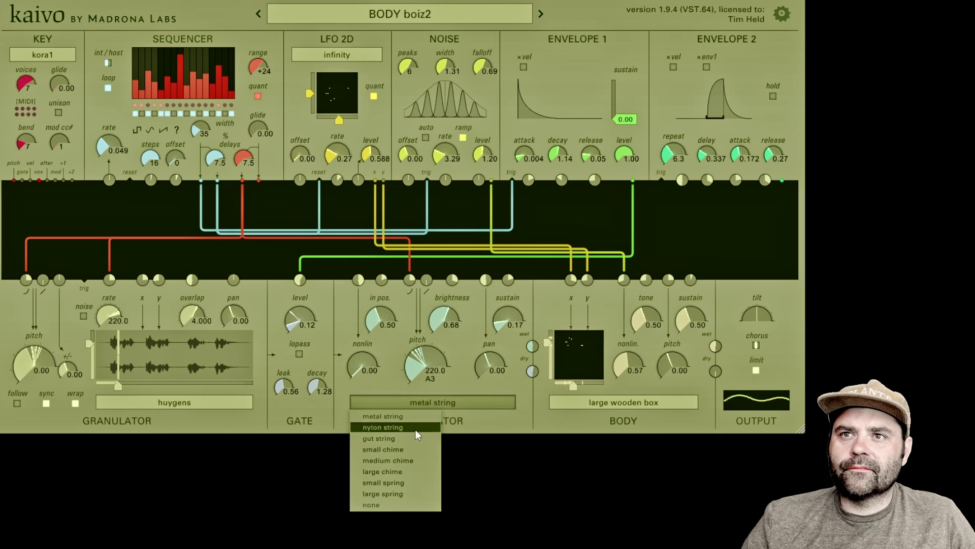
pyautogui.click(416, 429)
pyautogui.click(427, 402)
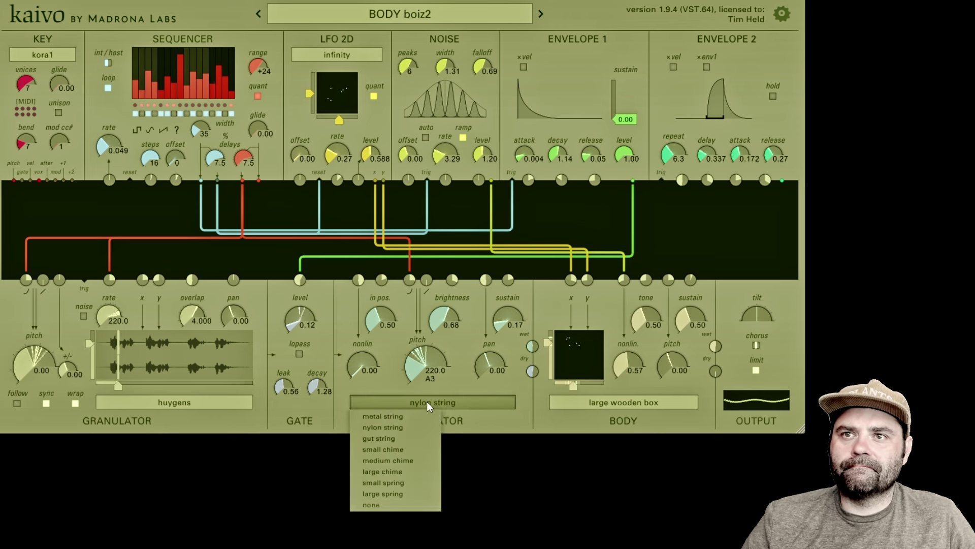
pyautogui.click(409, 438)
pyautogui.click(429, 403)
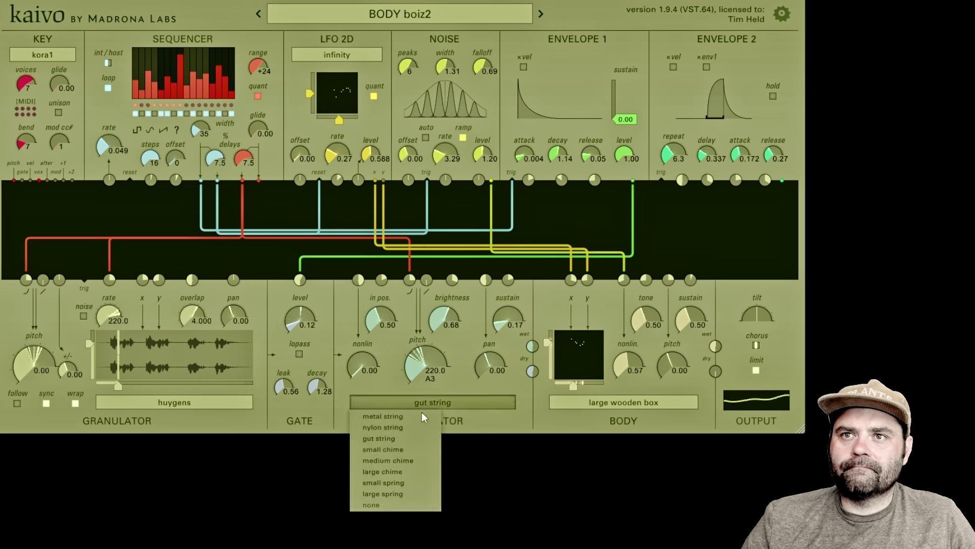
pyautogui.click(411, 460)
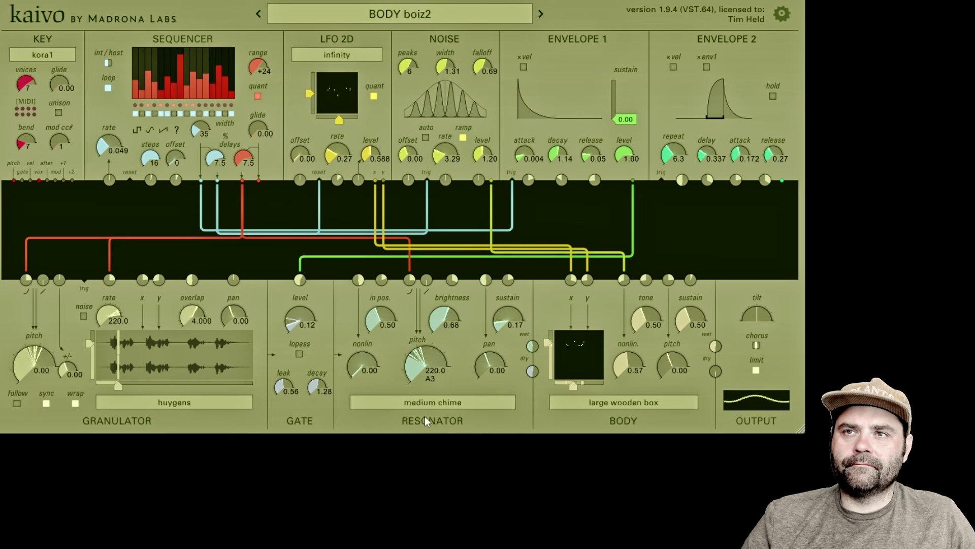
pyautogui.click(423, 401)
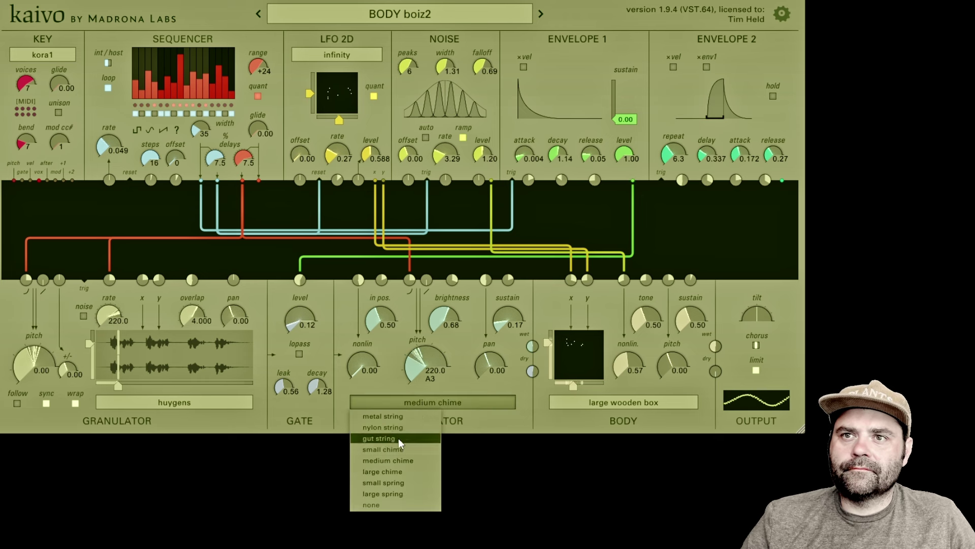
pyautogui.click(405, 490)
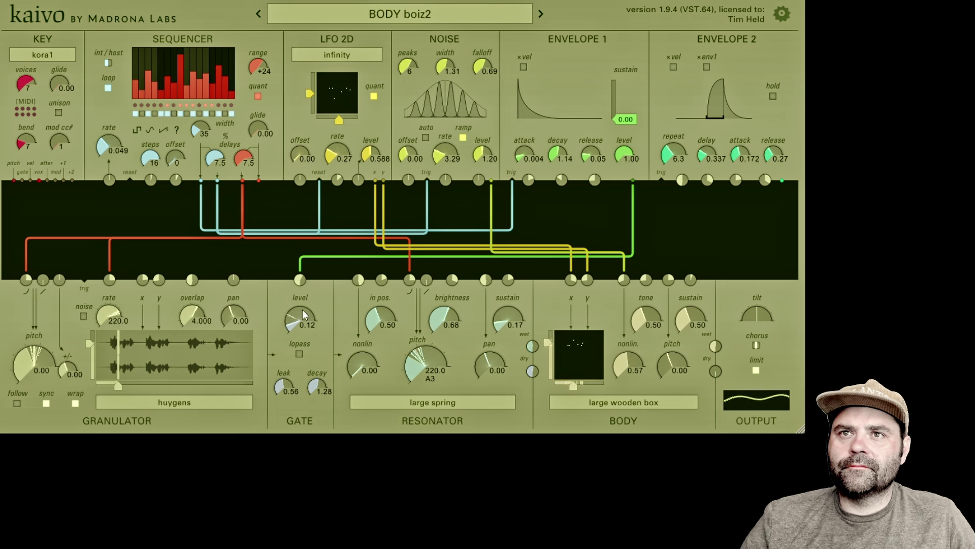
pyautogui.moveTo(302, 308); pyautogui.dragTo(312, 316)
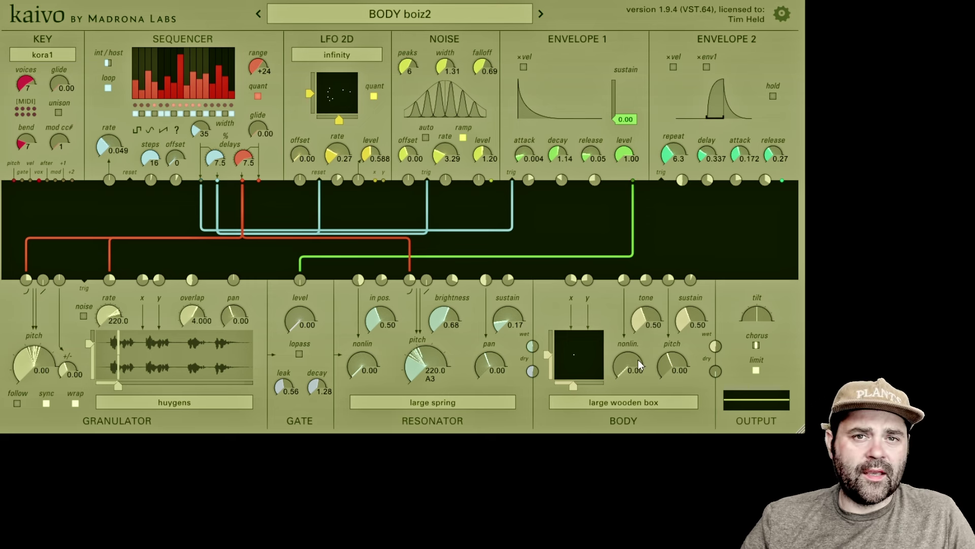
# Sweep the Body's tone down to 0.00, up to 1.00 and back to 0.00.
pyautogui.moveTo(656, 313); pyautogui.dragTo(665, 335)
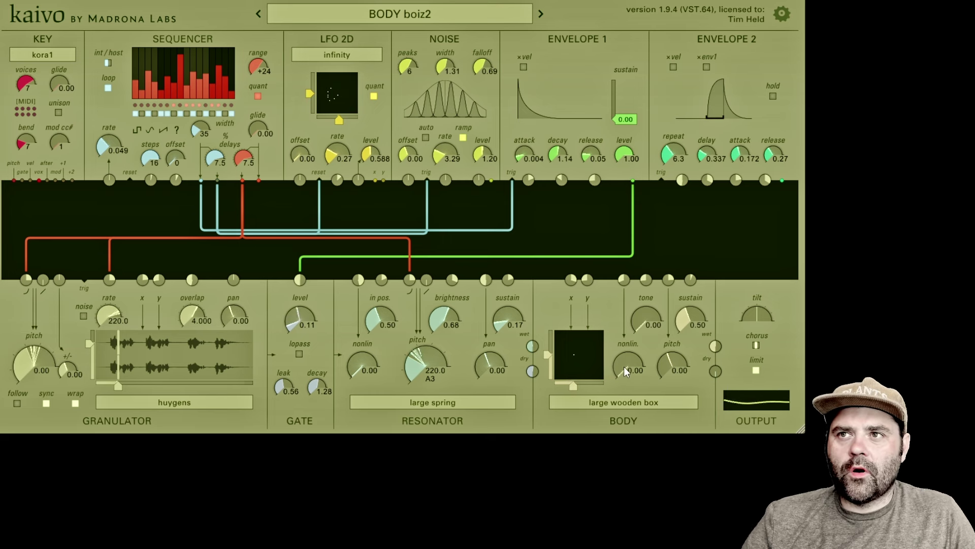
pyautogui.moveTo(643, 322); pyautogui.dragTo(642, 295)
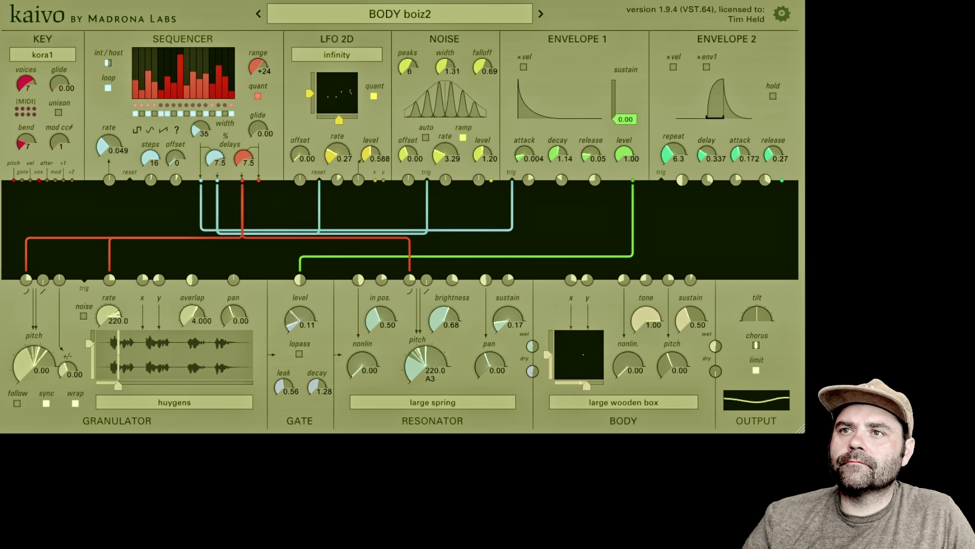
pyautogui.moveTo(639, 324); pyautogui.dragTo(553, 346)
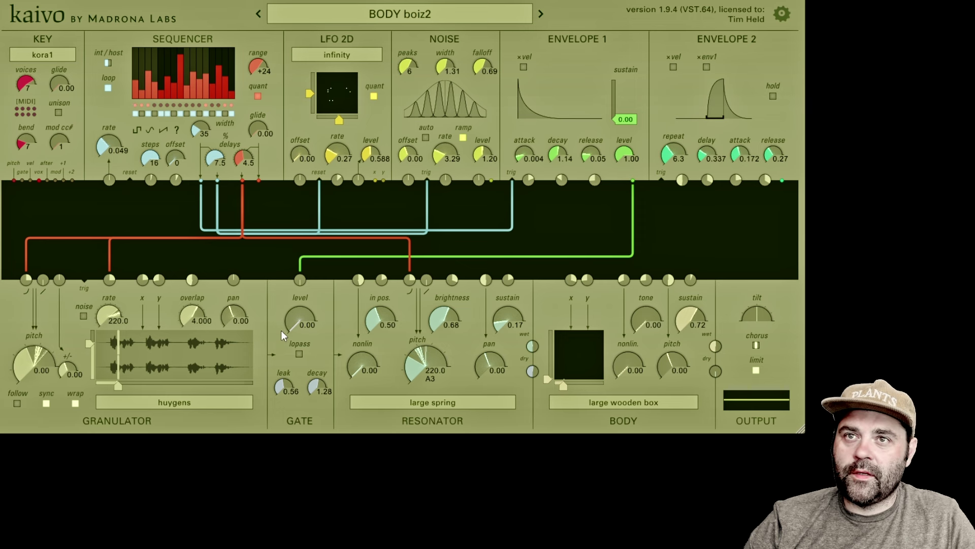
# Raise the gate level to 0.20, reduce it to 0.05, and patch the sequencer's delayed value output to the Body's pitch input.
pyautogui.moveTo(291, 325); pyautogui.dragTo(306, 304)
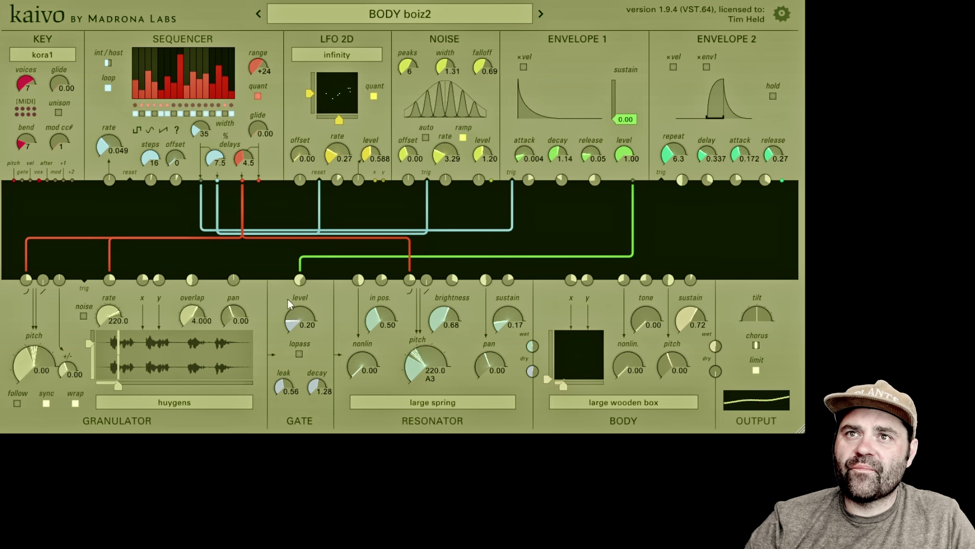
pyautogui.moveTo(288, 321); pyautogui.dragTo(287, 330)
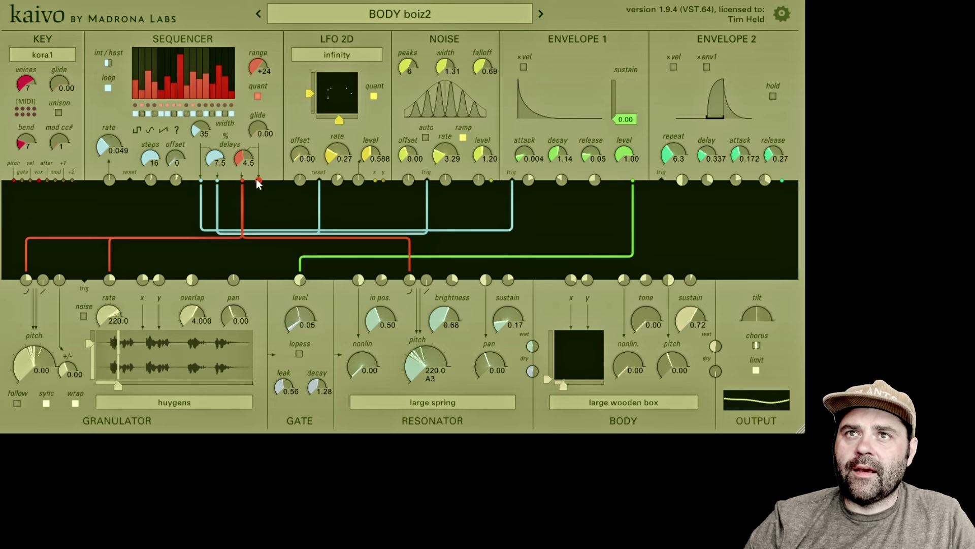
pyautogui.moveTo(258, 181); pyautogui.dragTo(665, 283)
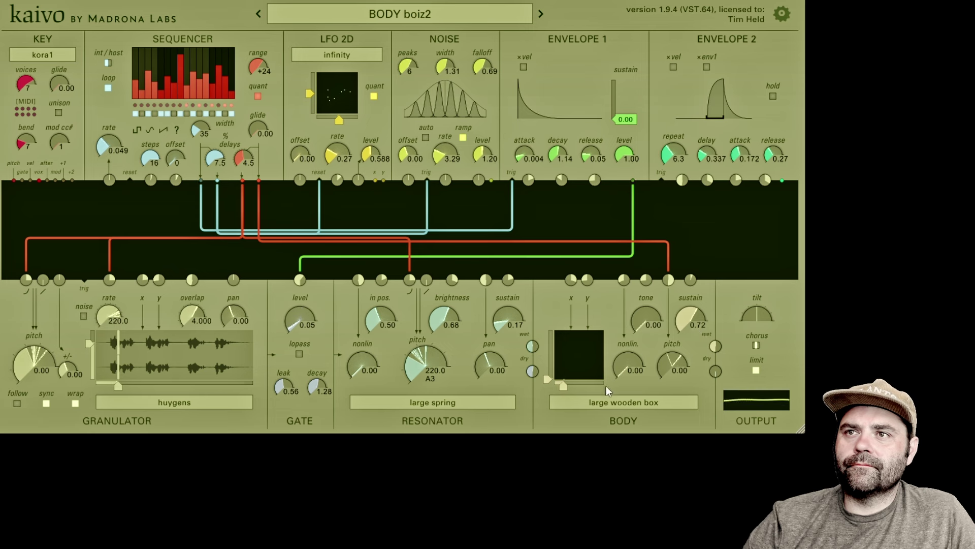
# Move the Body's excitation point near the centre of its surface and try adjusting the Body's dry level.
pyautogui.moveTo(562, 387); pyautogui.dragTo(548, 351)
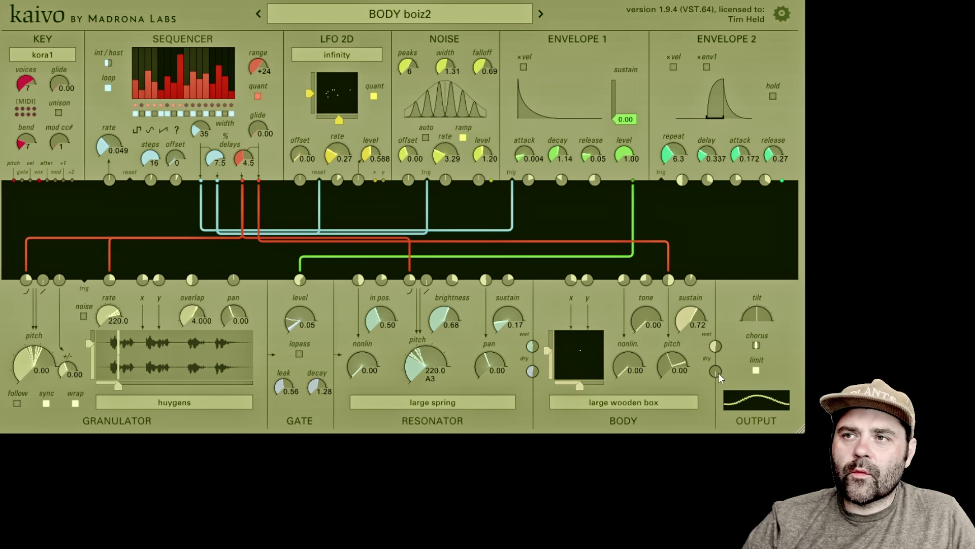
pyautogui.moveTo(715, 375); pyautogui.dragTo(716, 361)
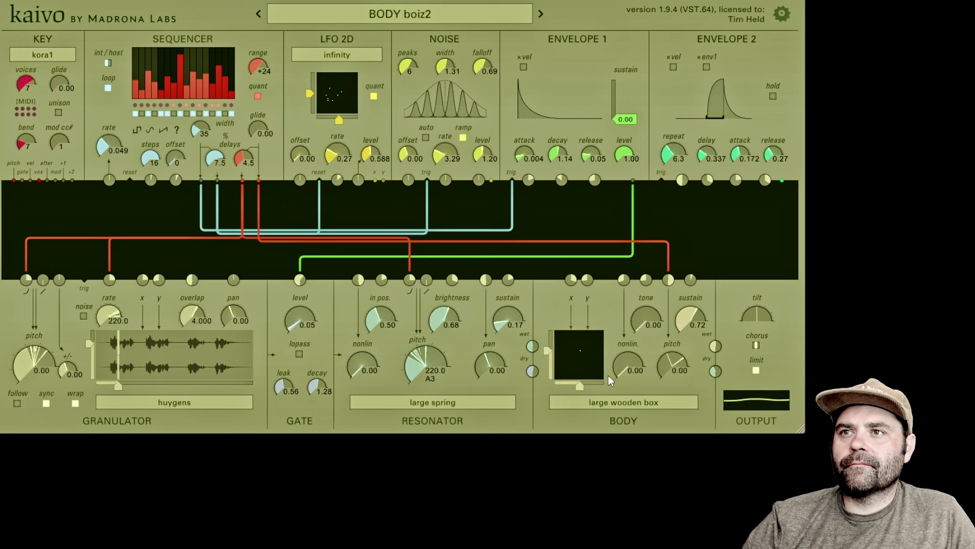
# Set the Body to metal plate with tone 0.44 and nonlinearity 0.07, and sweep its sustain up and back to 0.00.
pyautogui.moveTo(644, 323); pyautogui.dragTo(644, 292)
pyautogui.moveTo(628, 370); pyautogui.dragTo(627, 345)
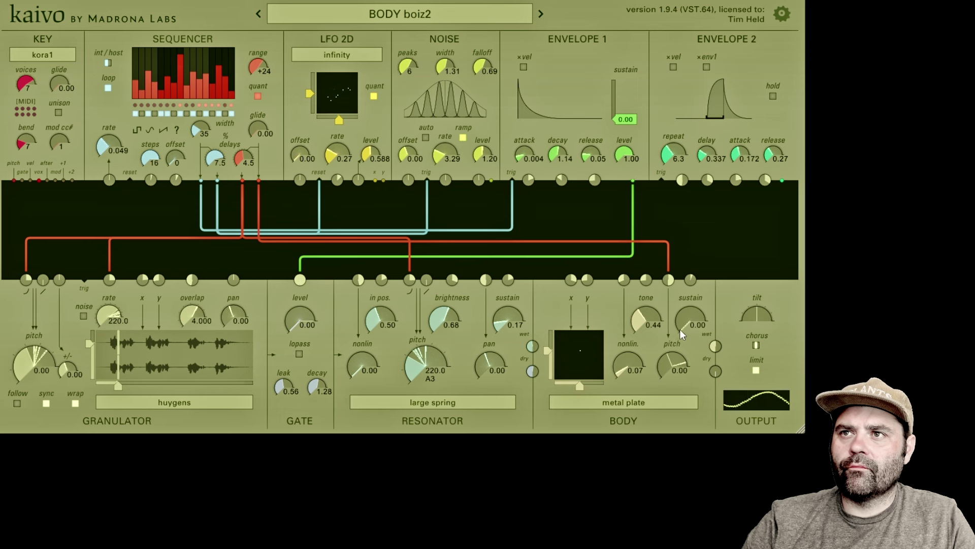
pyautogui.moveTo(680, 329); pyautogui.dragTo(677, 302)
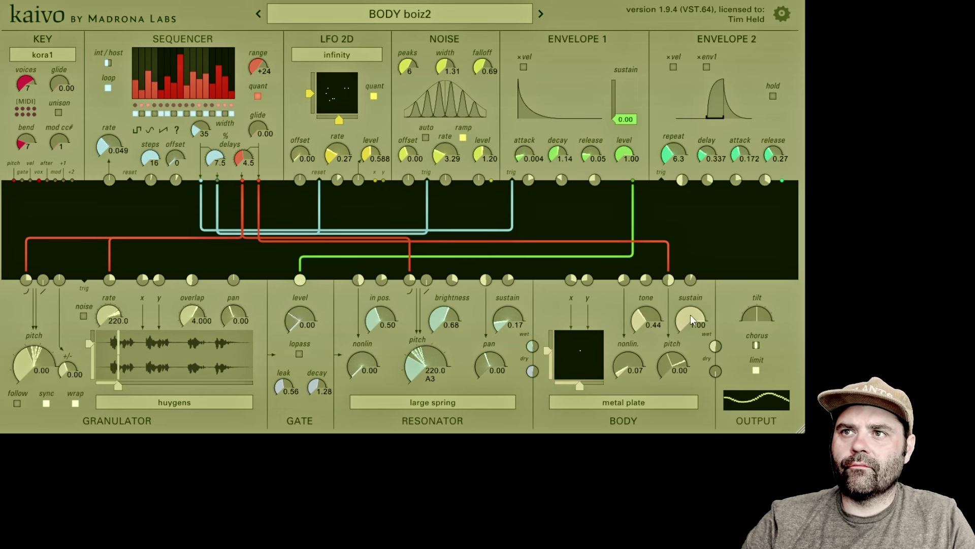
pyautogui.moveTo(691, 314); pyautogui.dragTo(683, 375)
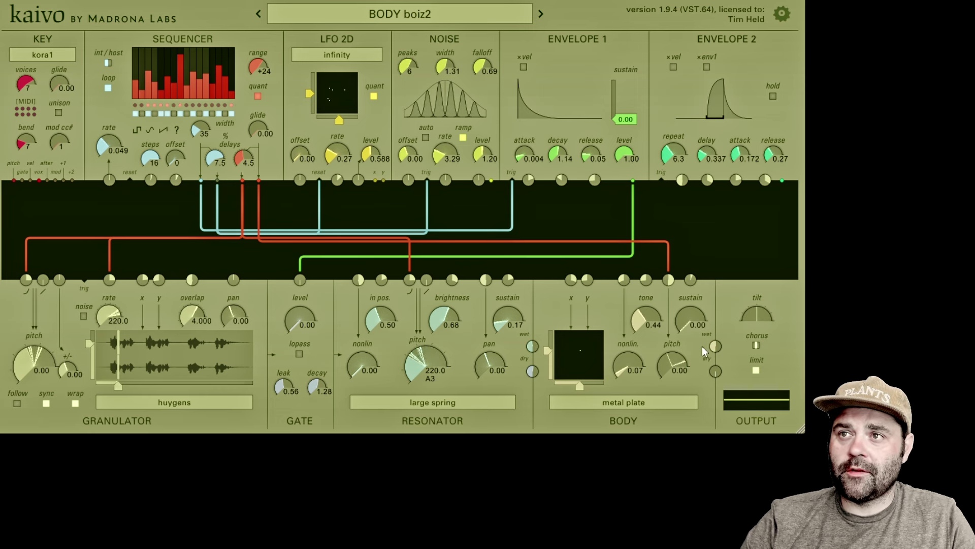
# Set the gate level to 0.10 and increase the Envelope 1 modulation amount on its input.
pyautogui.moveTo(292, 327); pyautogui.dragTo(289, 323)
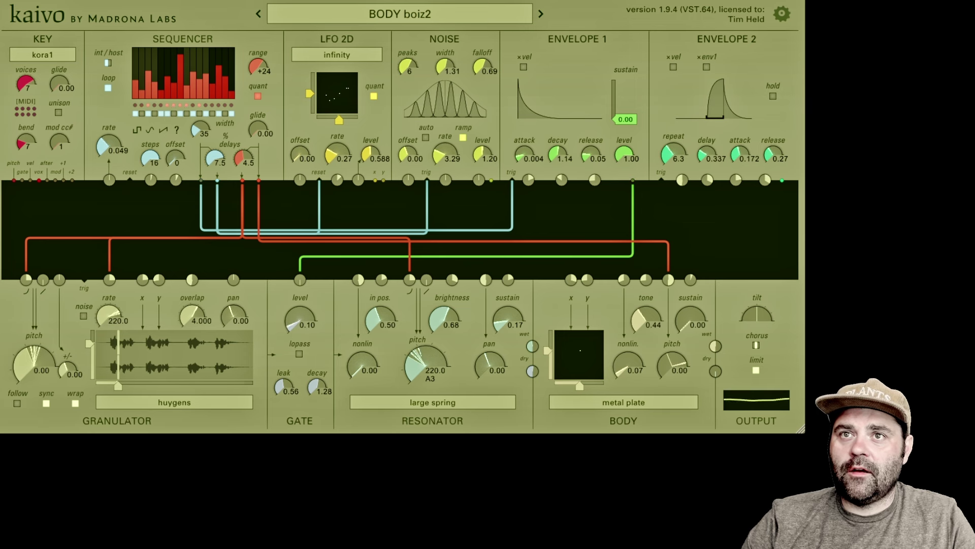
pyautogui.moveTo(302, 277); pyautogui.dragTo(303, 268)
# Raise the Body's dry level and vary its wet level to compare the dry and wet signals.
pyautogui.moveTo(716, 372); pyautogui.dragTo(715, 366)
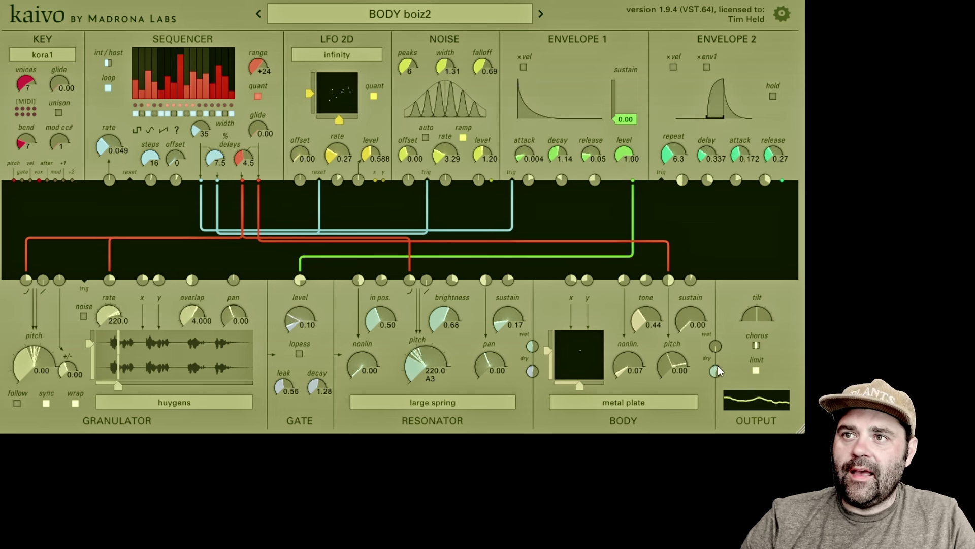
pyautogui.moveTo(714, 349)
pyautogui.mouseDown()
pyautogui.moveTo(713, 341)
pyautogui.moveTo(728, 344)
pyautogui.moveTo(707, 346)
pyautogui.moveTo(720, 377)
pyautogui.moveTo(709, 347)
pyautogui.mouseUp()
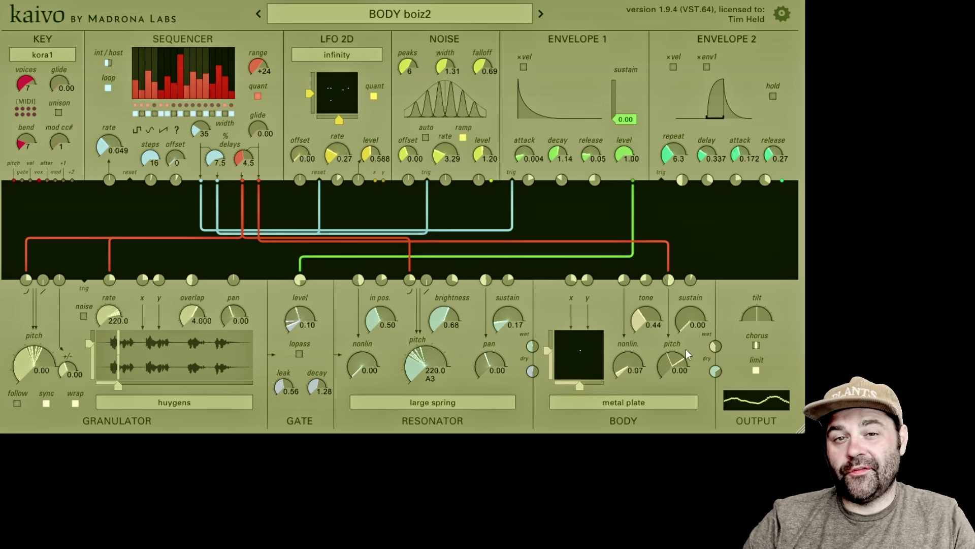
pyautogui.moveTo(715, 342); pyautogui.dragTo(723, 365)
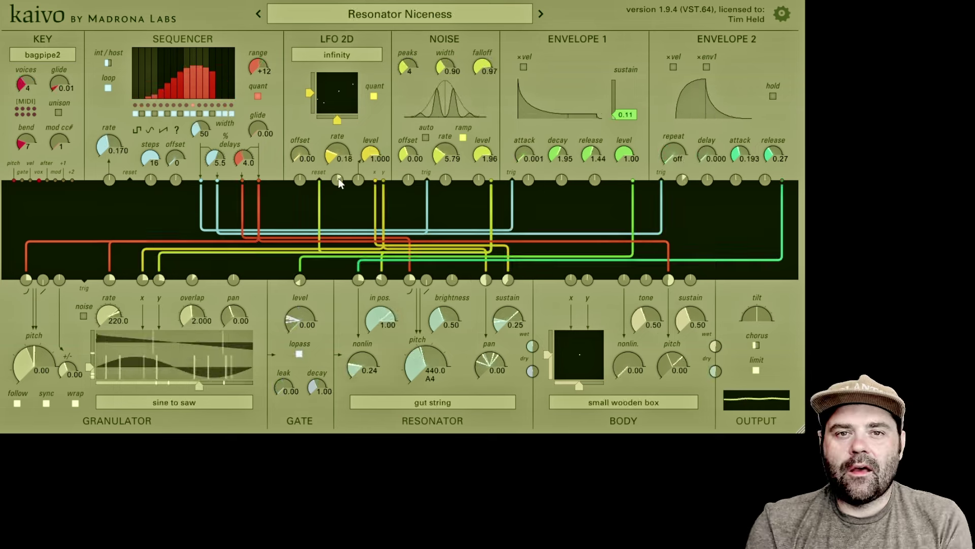